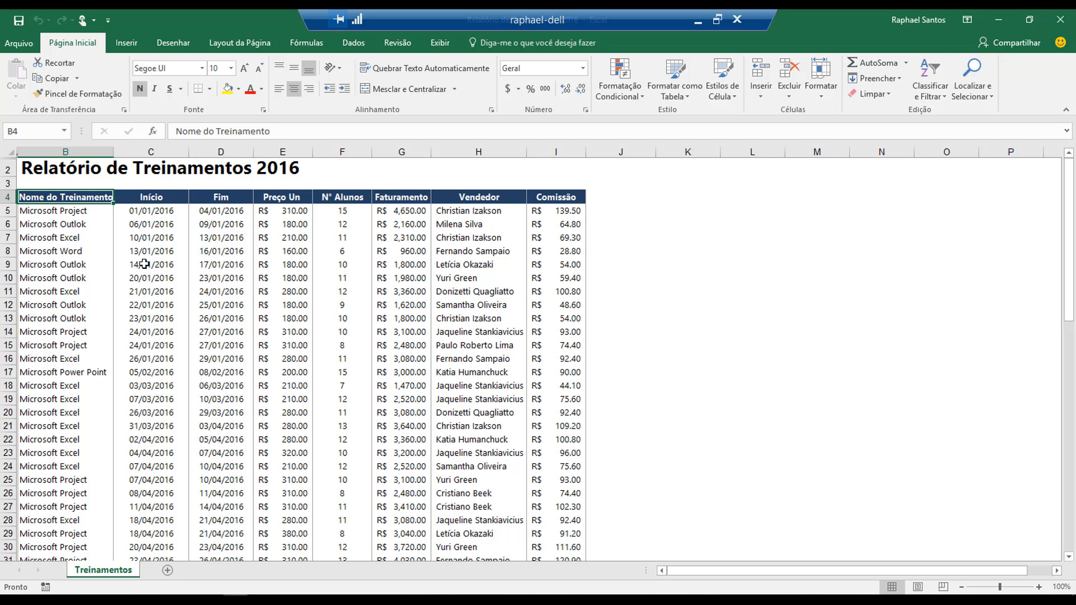
# Select the training data in B5:I62 and start a new conditional formatting rule that uses a formula
pyautogui.click(86, 211)
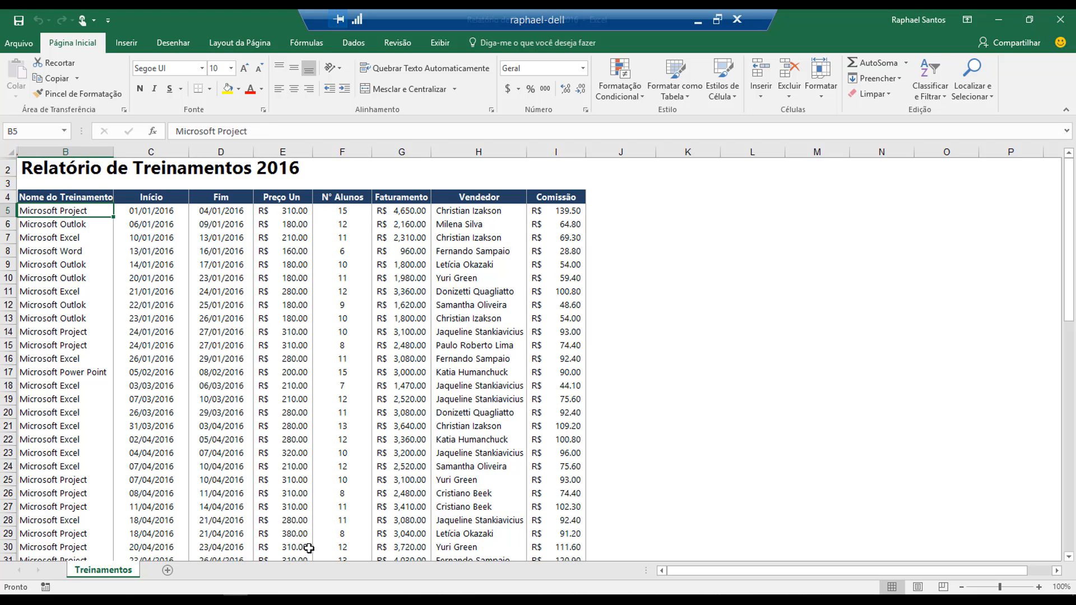
pyautogui.hotkey('ctrl', 'shift', 'Right')
pyautogui.hotkey('ctrl', 'shift', 'Down')
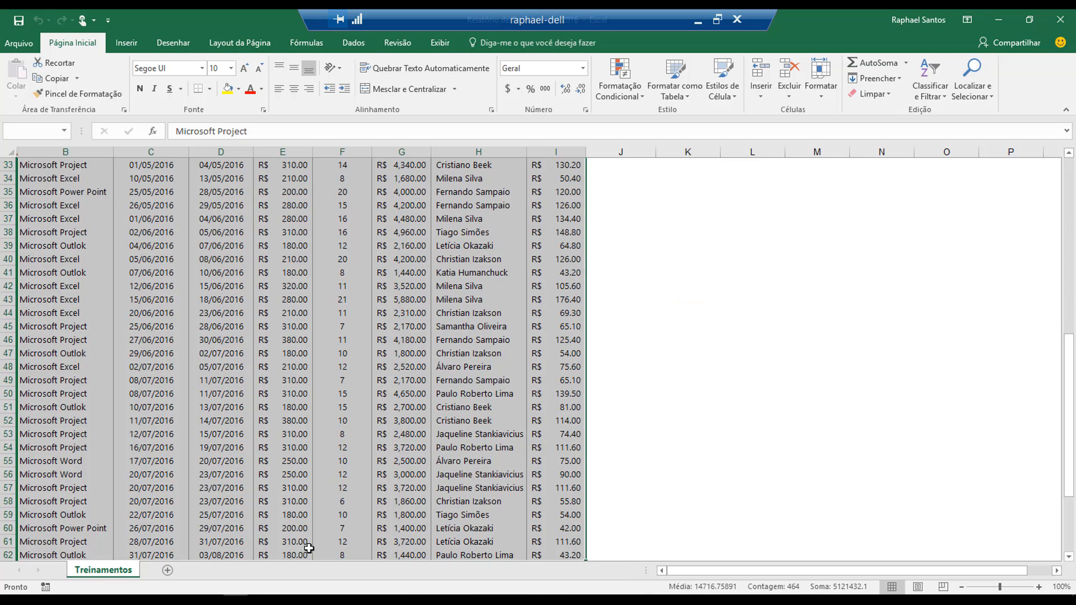
pyautogui.scroll(10, 336, 440)
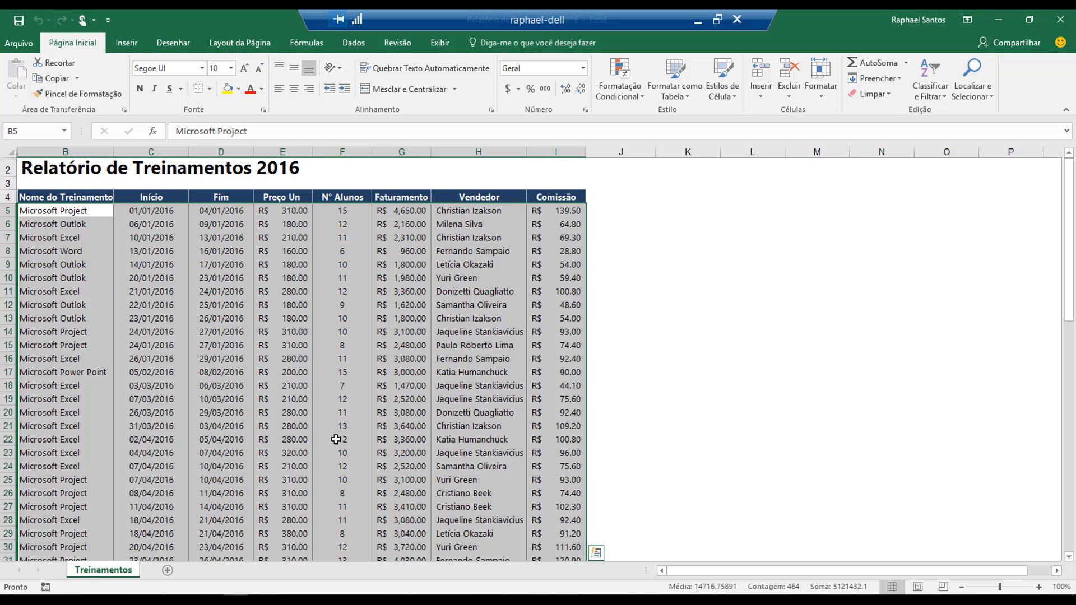
pyautogui.click(631, 89)
pyautogui.click(642, 262)
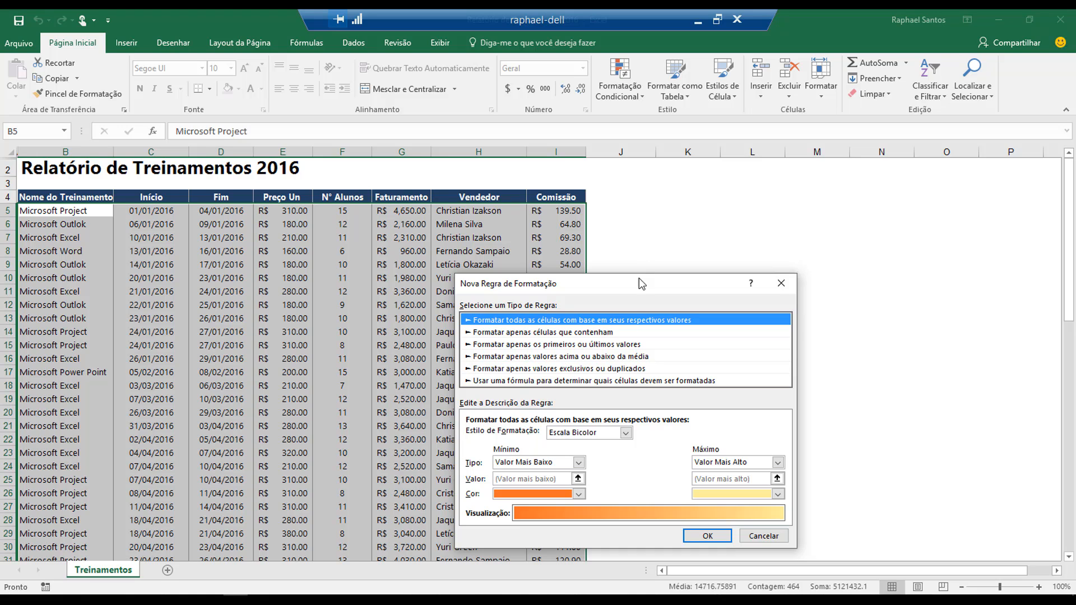
pyautogui.click(489, 381)
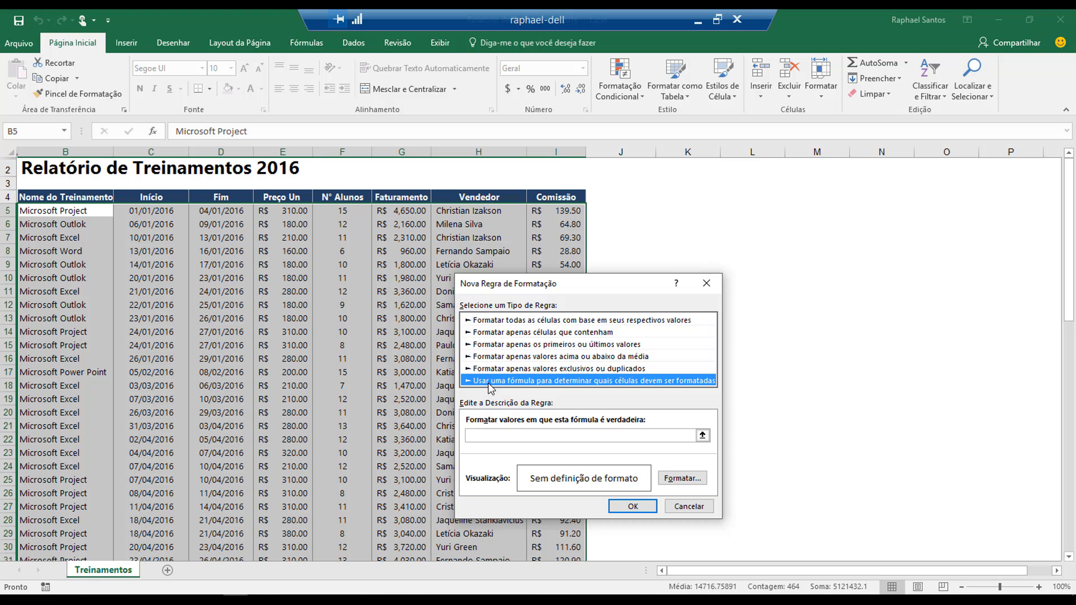
pyautogui.click(487, 436)
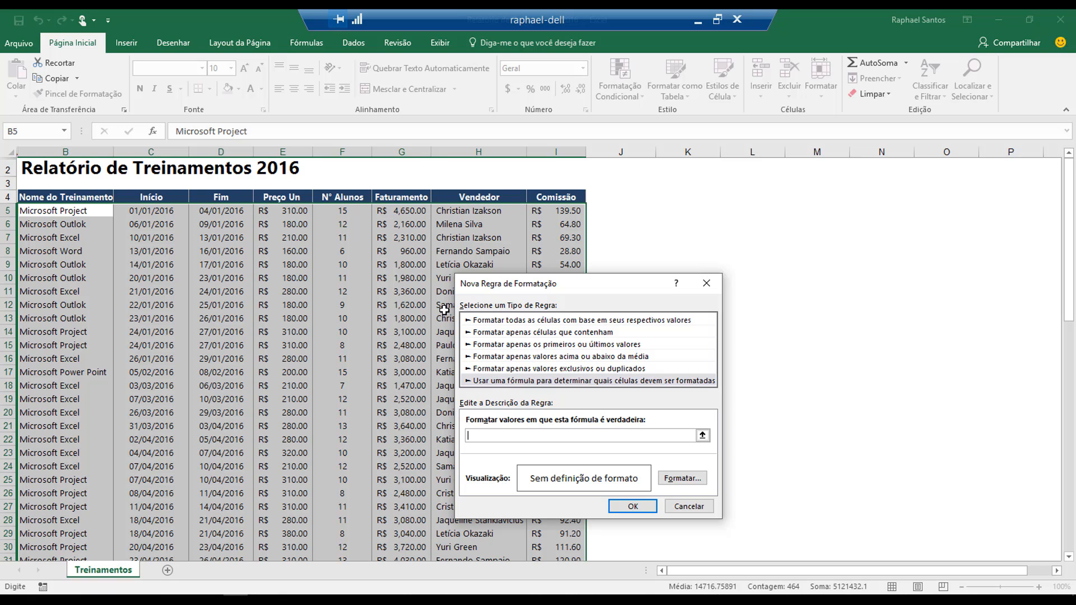
pyautogui.click(339, 213)
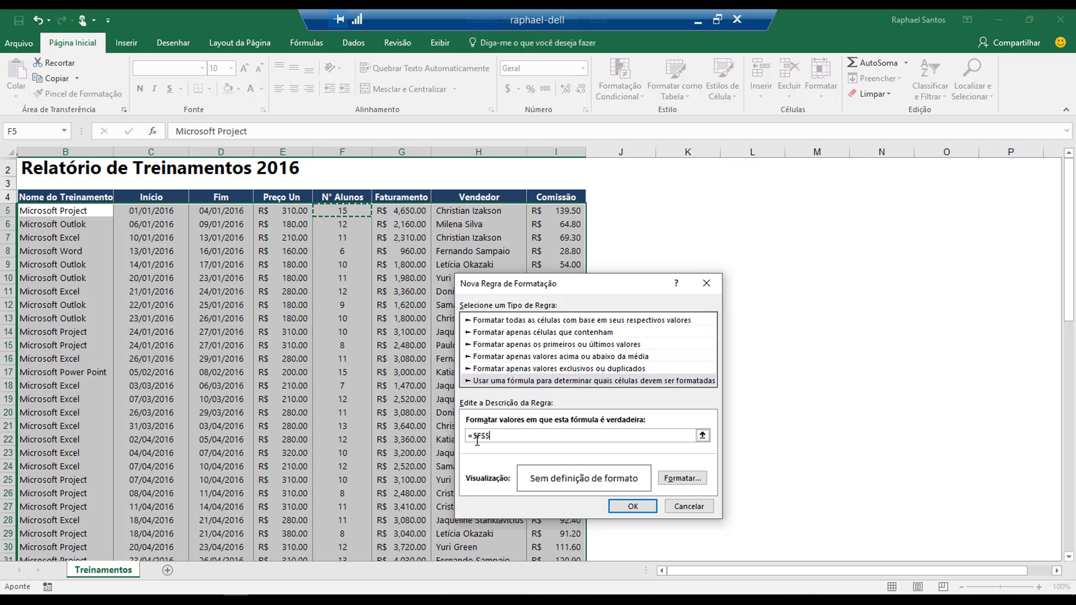
pyautogui.moveTo(503, 439); pyautogui.dragTo(394, 425)
pyautogui.press('BackSpace')
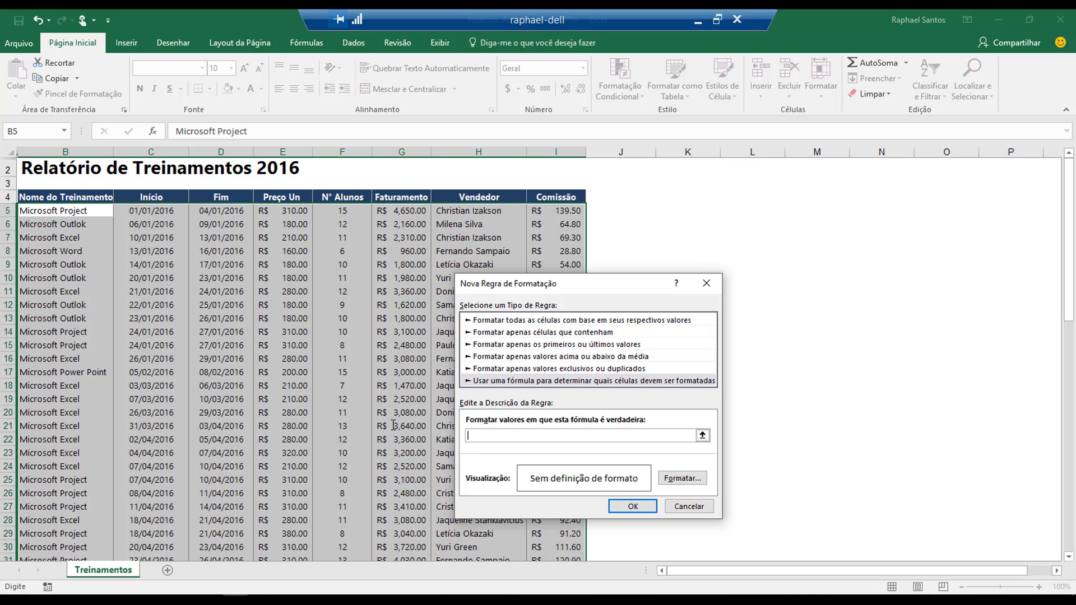
# Begin the rule's formula with the E function and the column-locked student count condition, =E($F5<10,
pyautogui.write('=')
pyautogui.write('E')
pyautogui.write('(')
pyautogui.write('(')
pyautogui.click(343, 210)
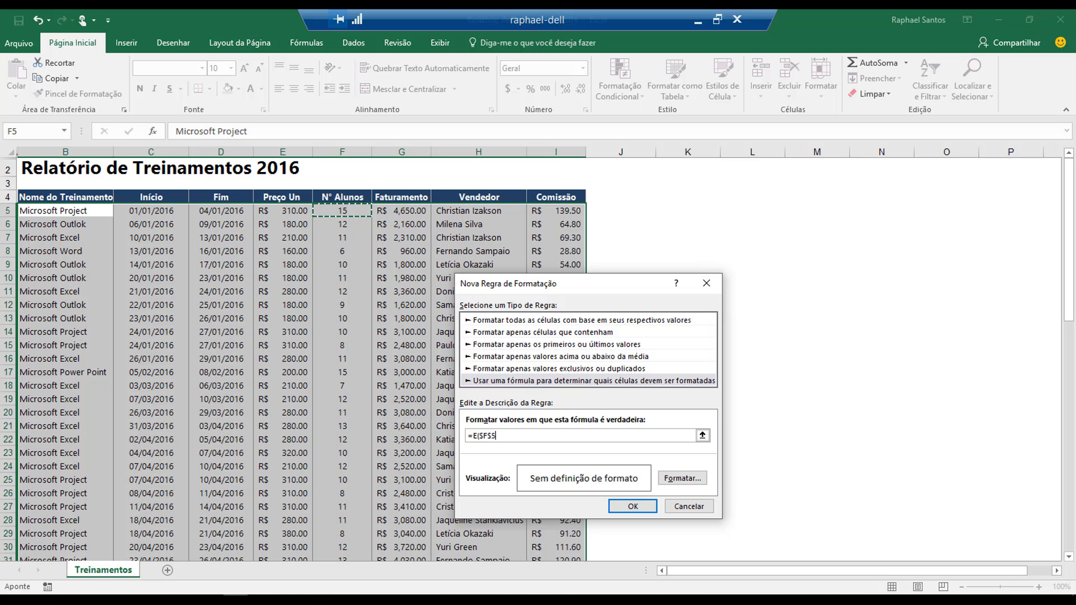
pyautogui.press('F4')
pyautogui.press('F4')
pyautogui.write('<10,')
# Complete the rule's formula with a second condition on the training name, $B5="Microsoft Project", with the column locked
pyautogui.click(89, 213)
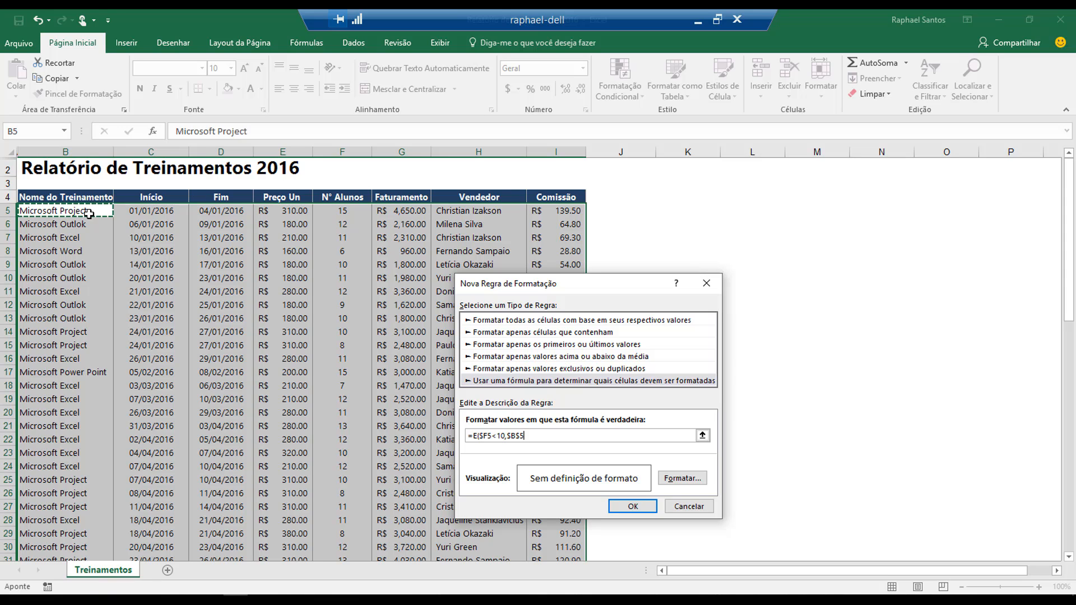
pyautogui.press('F4')
pyautogui.press('F4')
pyautogui.write('="Microsoft Pro')
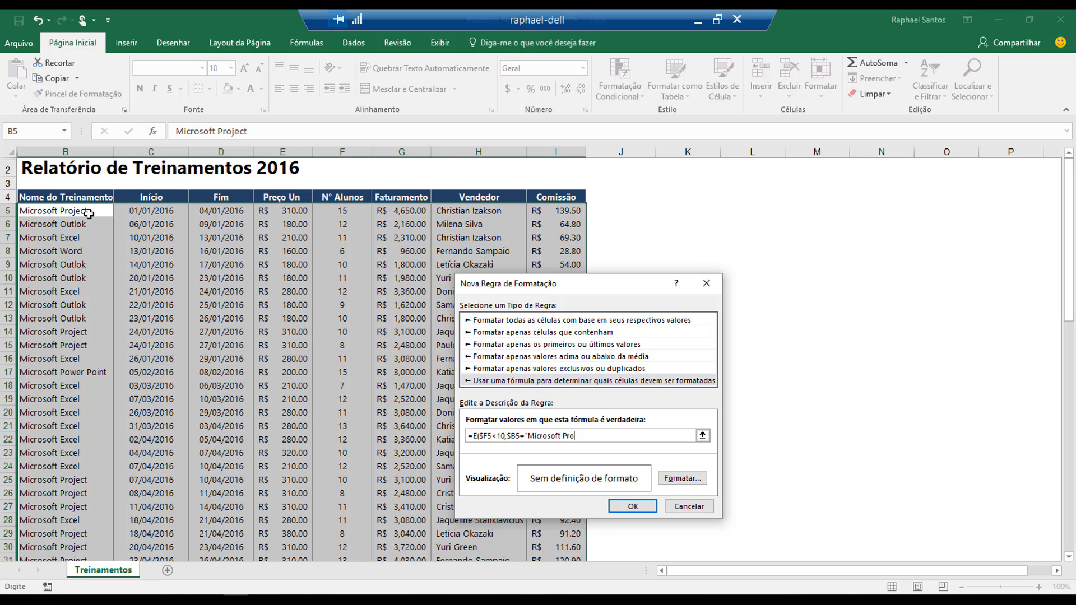
pyautogui.write('ject"')
# Set the rule's fill to a light yellow chosen from the extended color palette
pyautogui.click(697, 485)
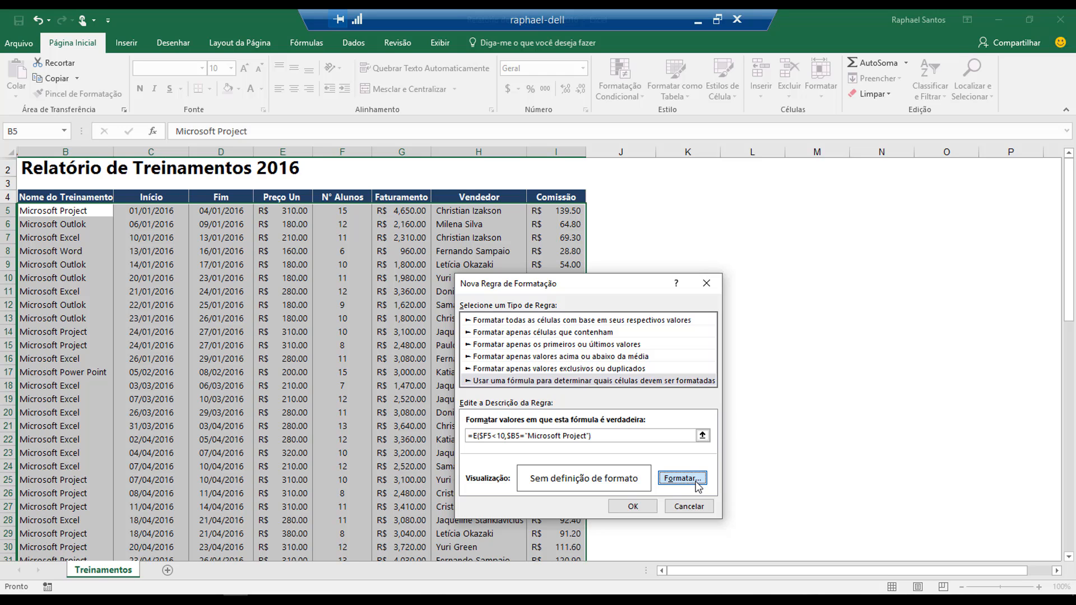
pyautogui.click(698, 485)
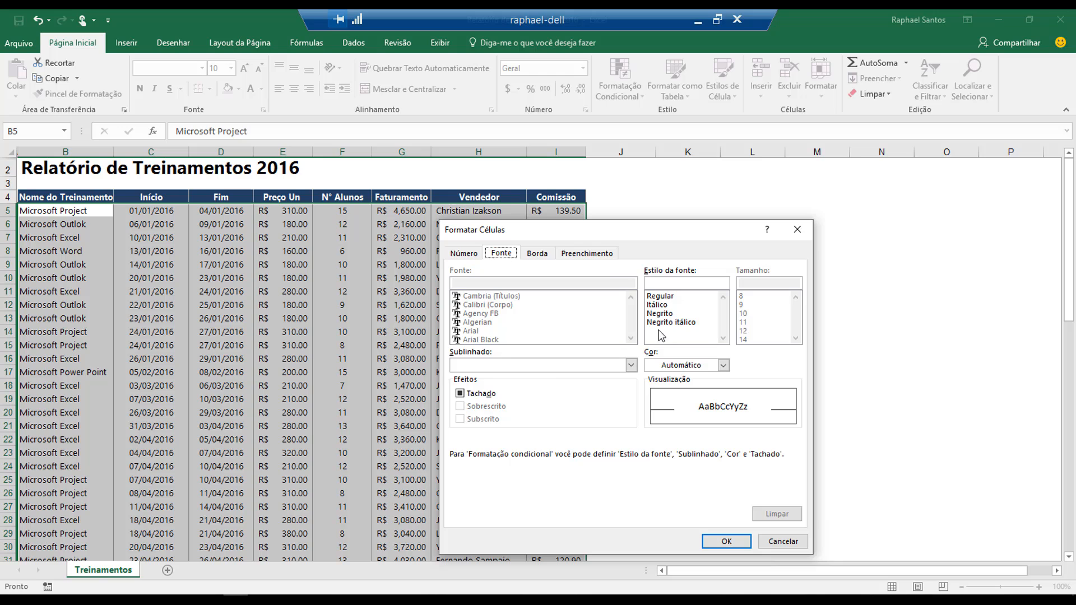
pyautogui.click(595, 257)
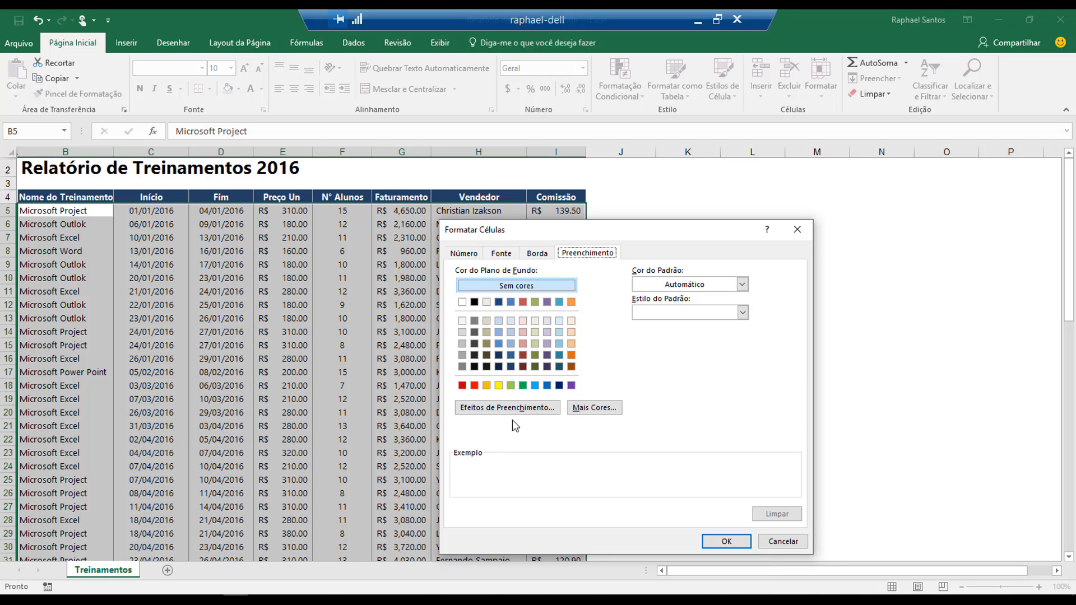
pyautogui.click(519, 406)
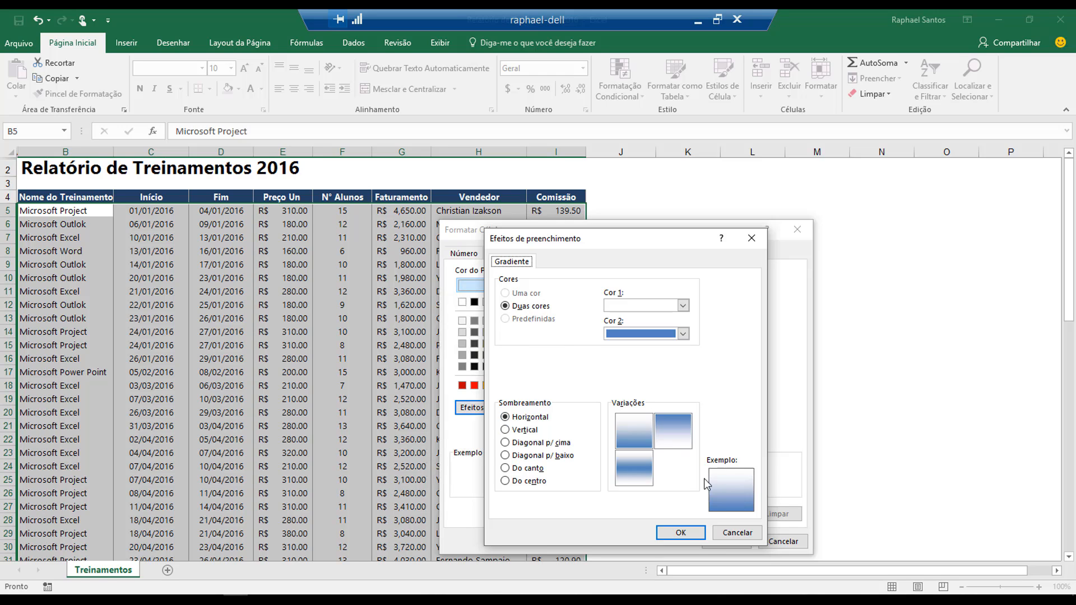
pyautogui.click(738, 532)
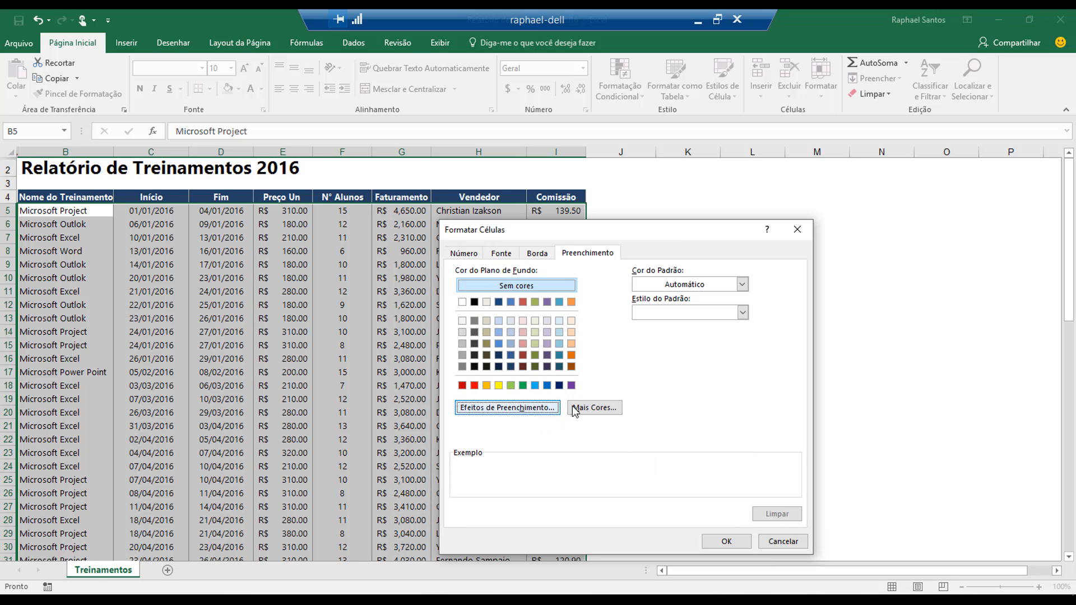
pyautogui.click(594, 407)
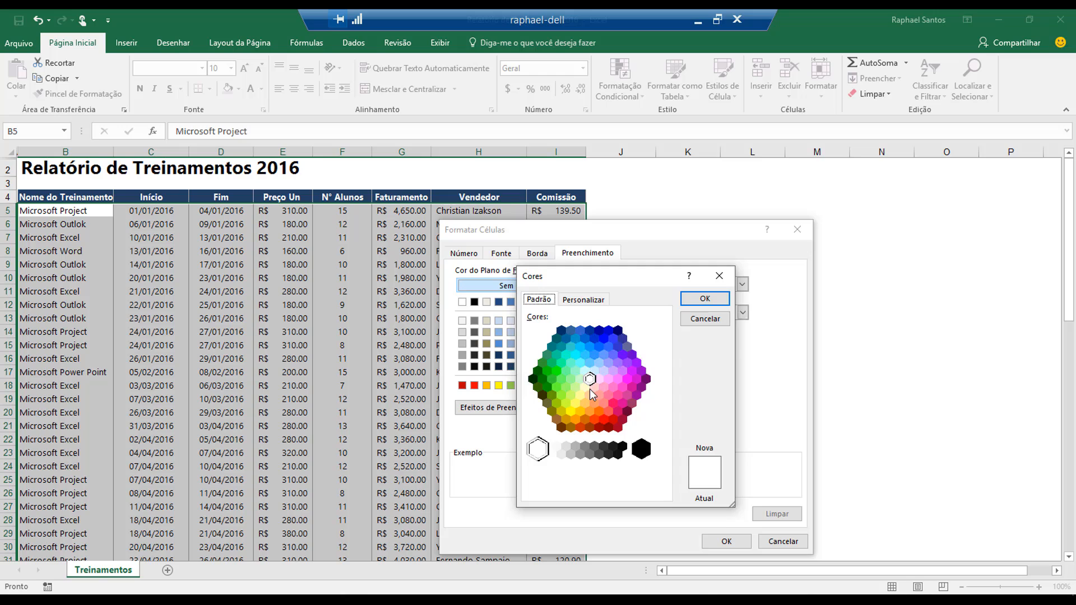
pyautogui.click(586, 387)
pyautogui.click(711, 298)
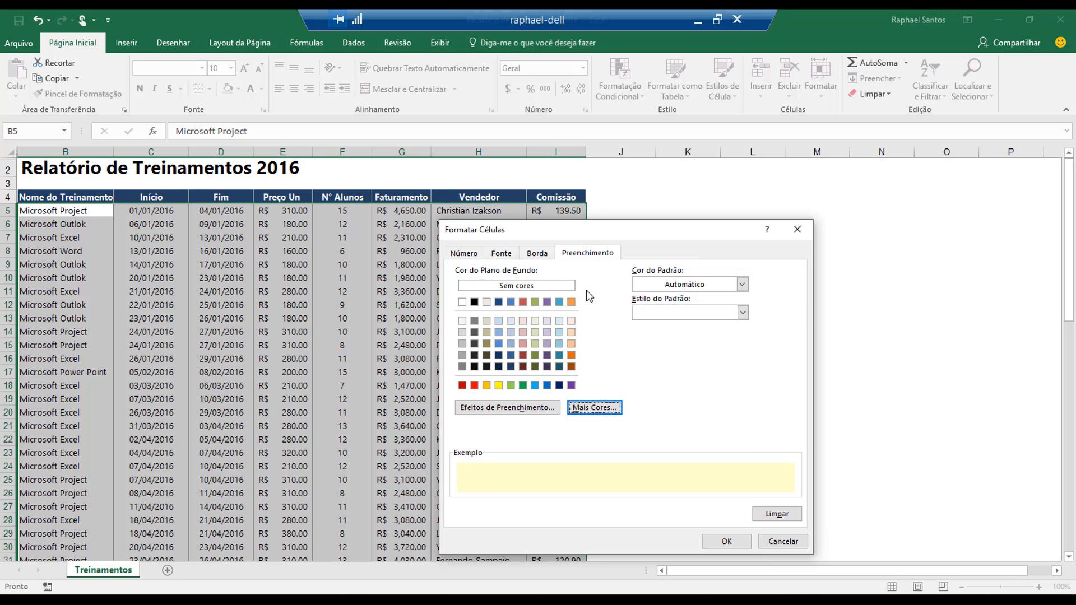
# Set the rule's font style to italic and apply the new rule to the selected data
pyautogui.click(500, 255)
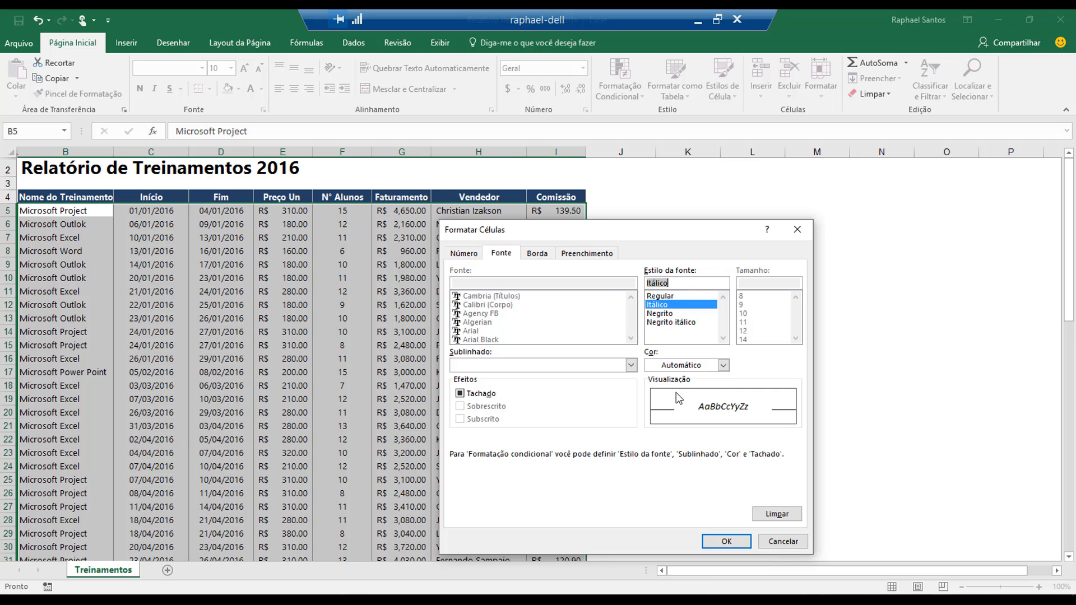
pyautogui.click(726, 541)
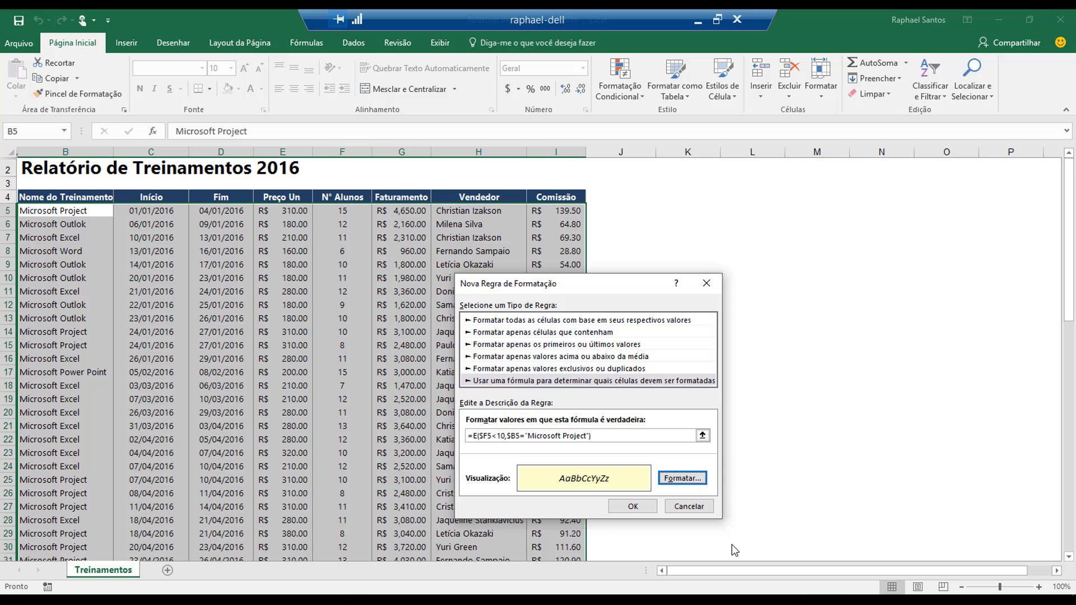
pyautogui.click(635, 507)
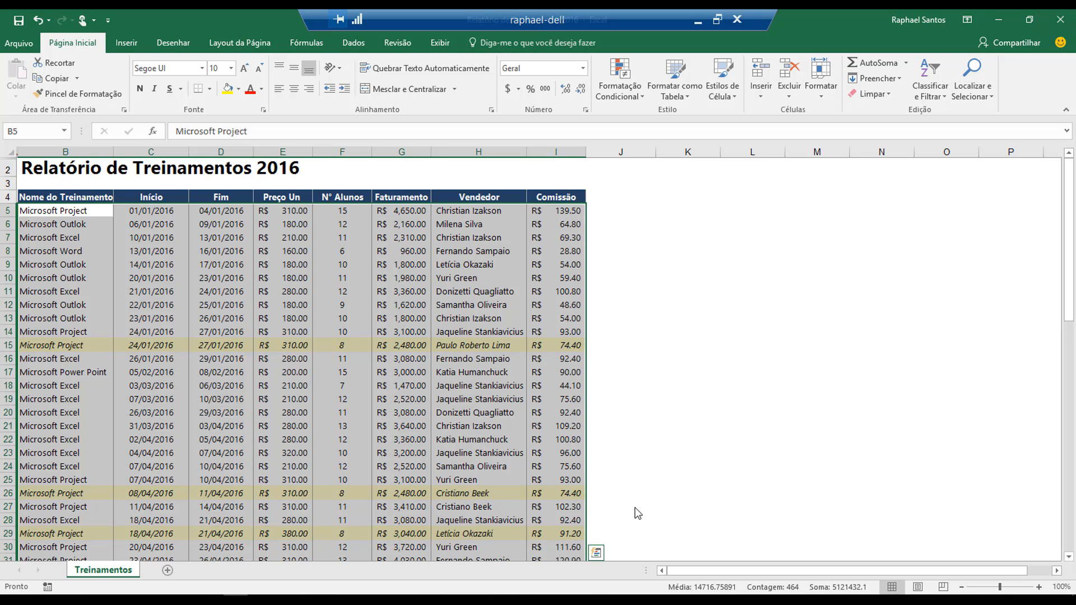
# Deselect the data and examine the highlighted rows through the end of the training table, dismissing the mail notification
pyautogui.press('Left')
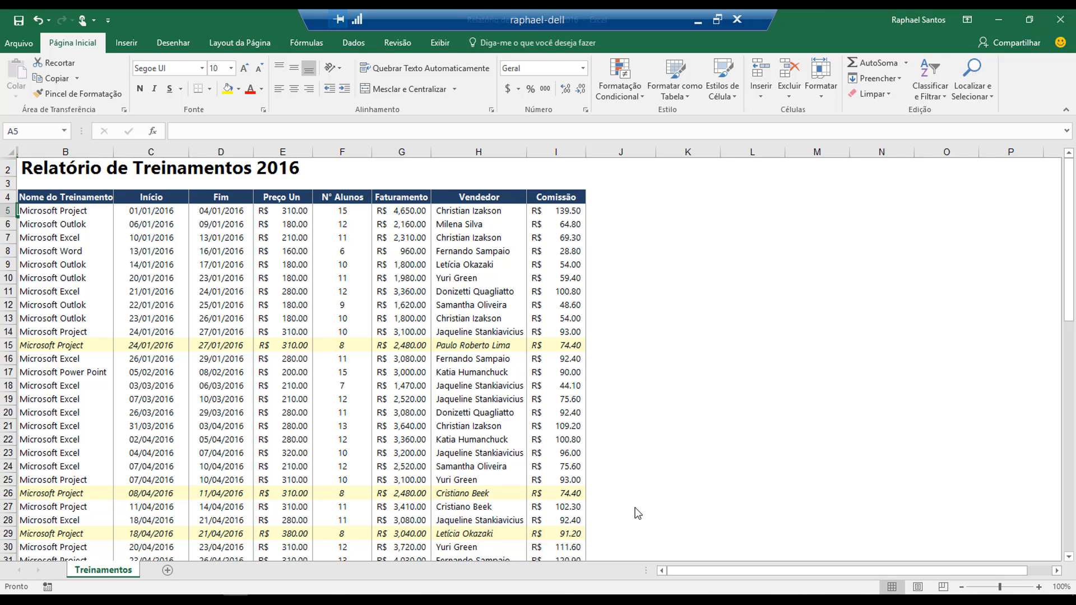
pyautogui.scroll(-2, 558, 482)
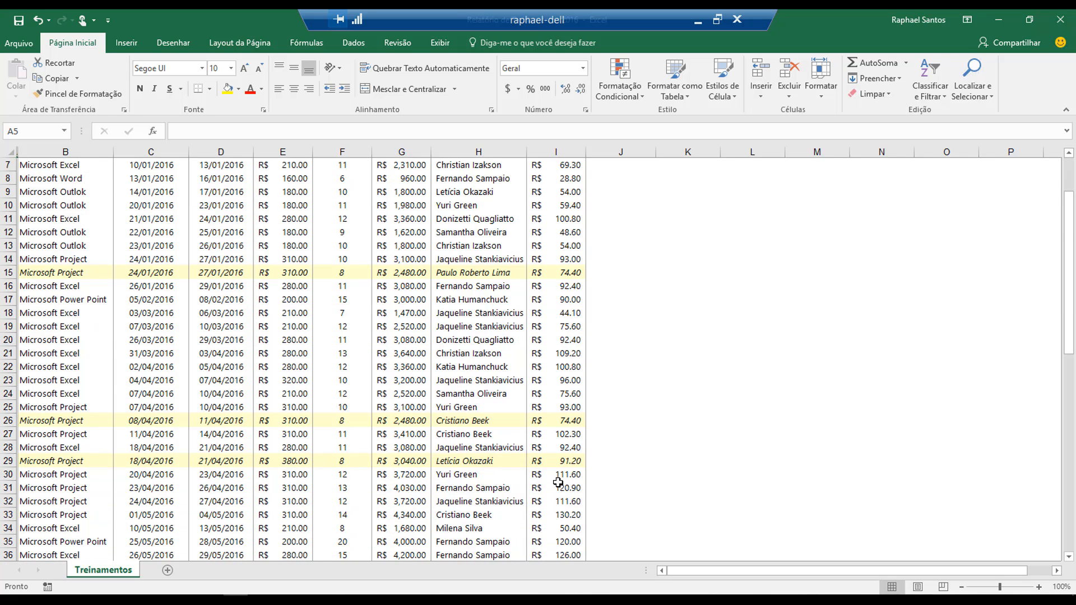
pyautogui.scroll(-5, 558, 482)
pyautogui.scroll(-3, 558, 482)
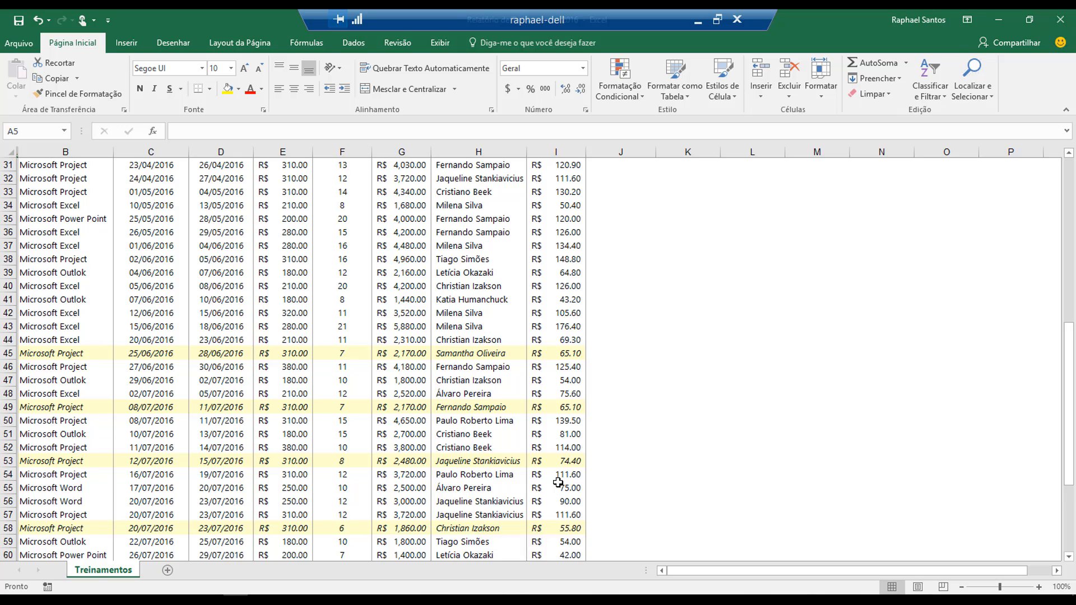
pyautogui.scroll(-1, 558, 482)
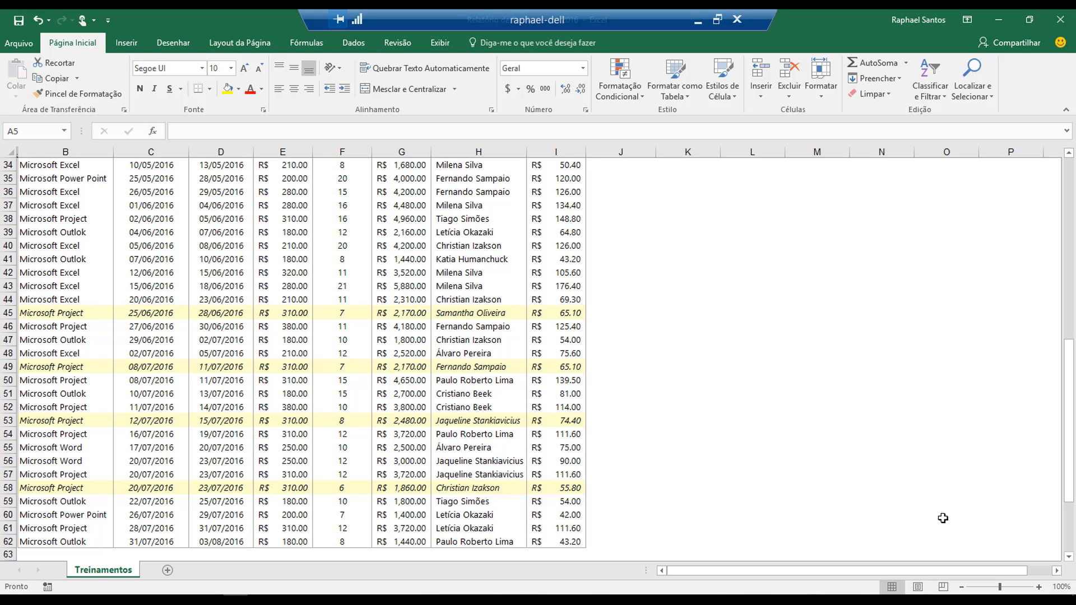
pyautogui.click(998, 566)
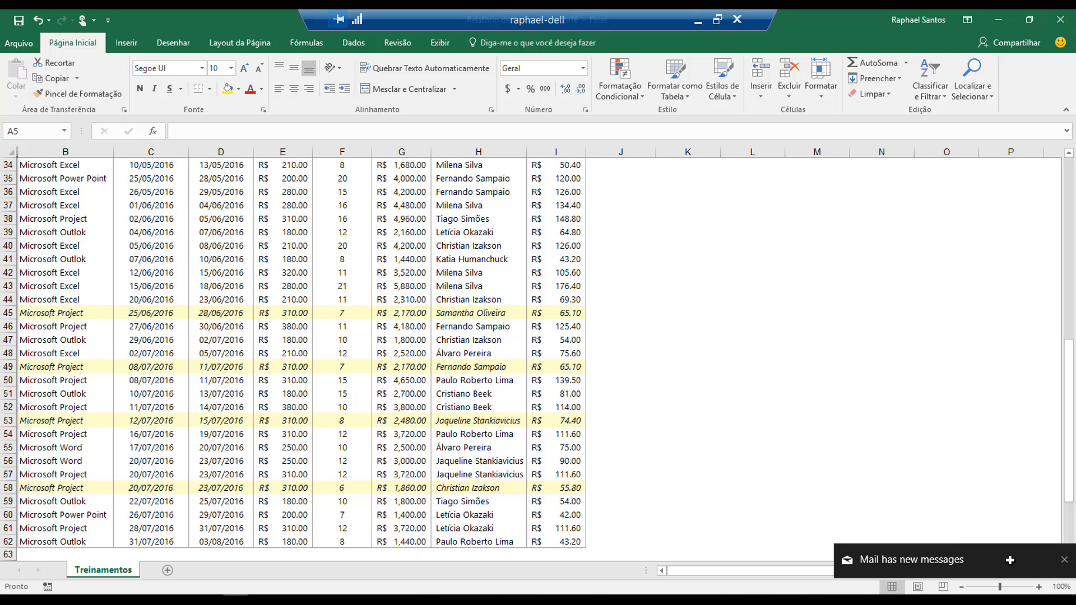
pyautogui.click(1064, 560)
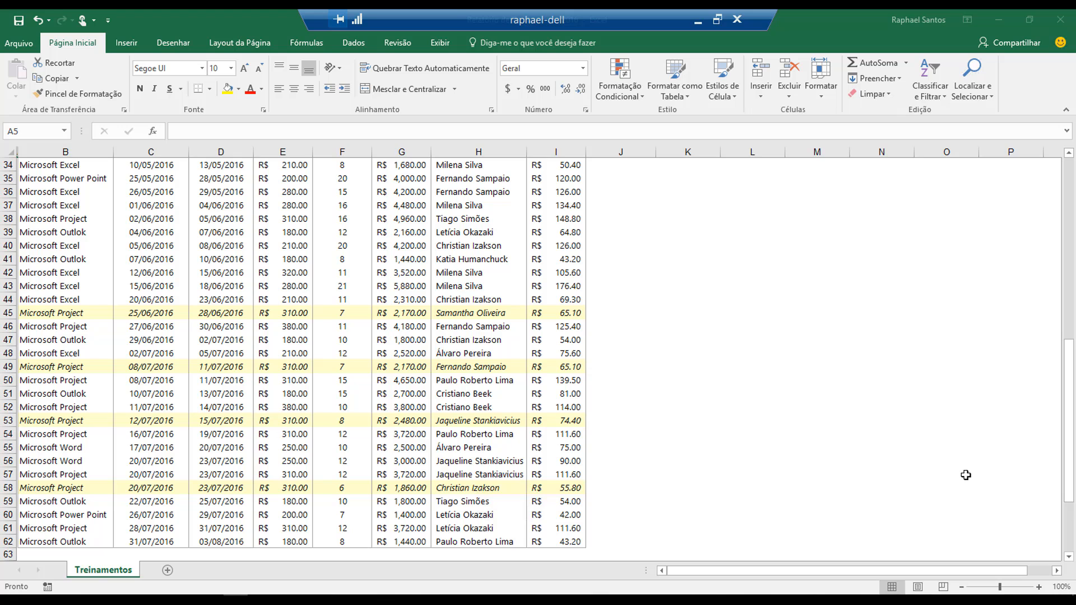
# Reselect B5:I62 and inspect its formula rule in the conditional formatting rules manager and rule editor, leaving the rule as is
pyautogui.hotkey('ctrl', 'Home')
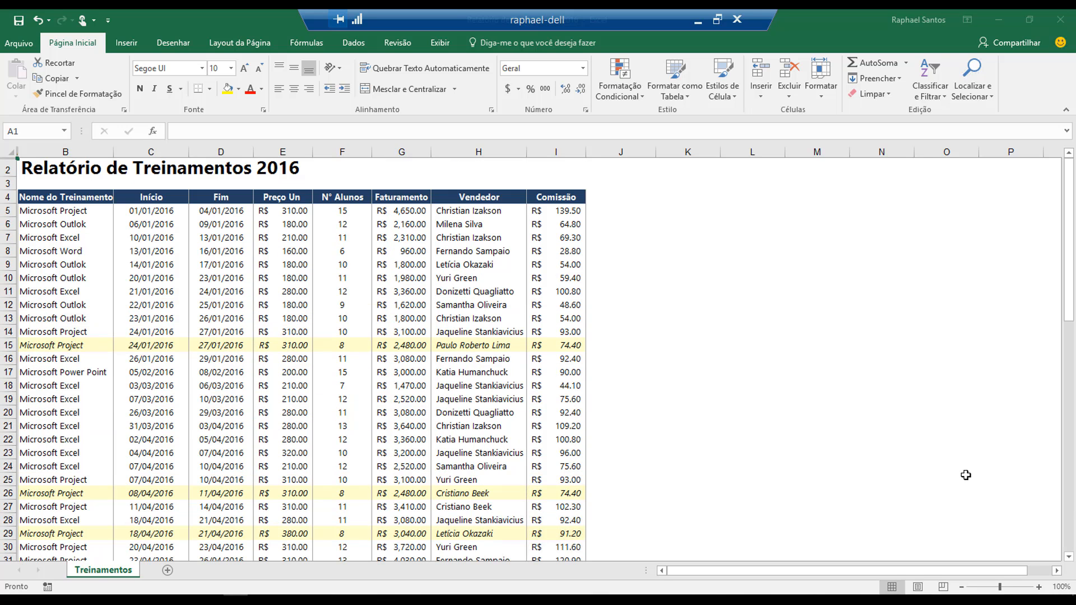
pyautogui.press('Right')
pyautogui.press('Down')
pyautogui.press('Down')
pyautogui.press('Down')
pyautogui.press('Down')
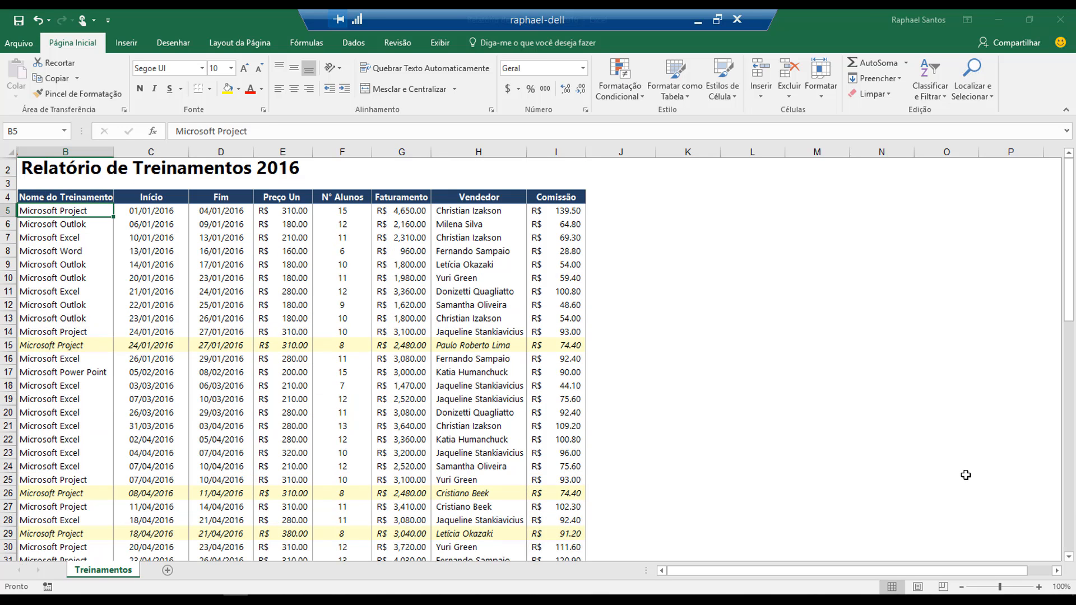
pyautogui.hotkey('ctrl', 'shift', 'Right')
pyautogui.hotkey('ctrl', 'shift', 'Down')
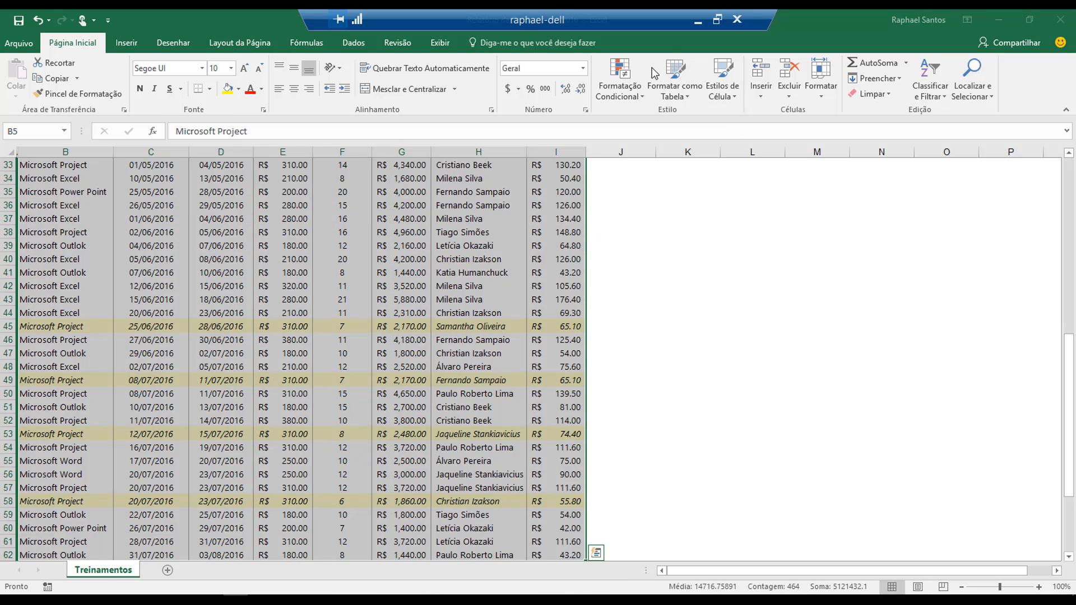
pyautogui.click(637, 71)
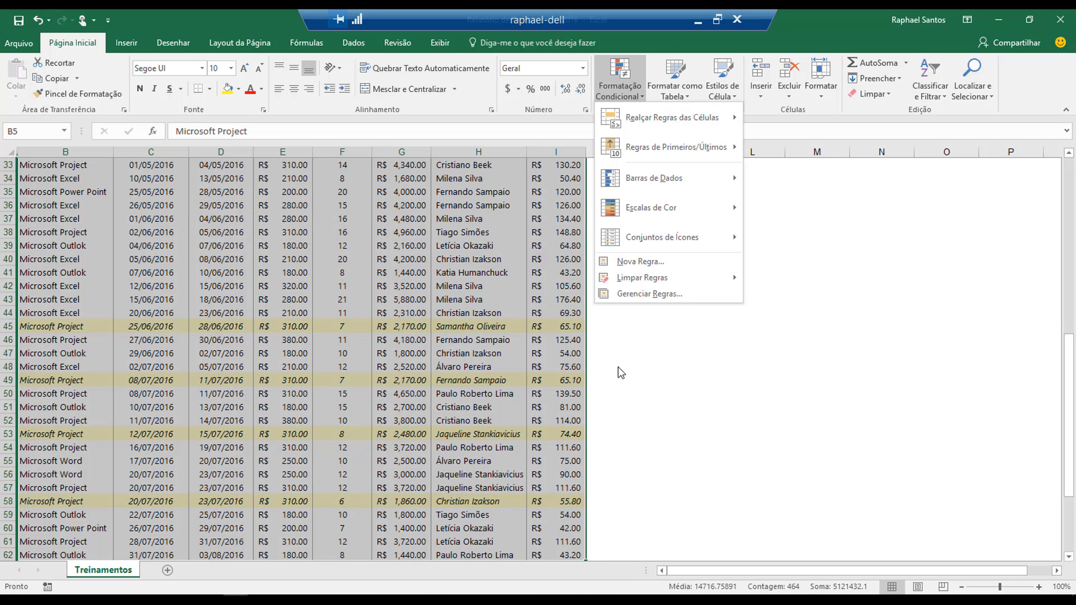
pyautogui.click(649, 294)
pyautogui.click(421, 382)
pyautogui.click(480, 348)
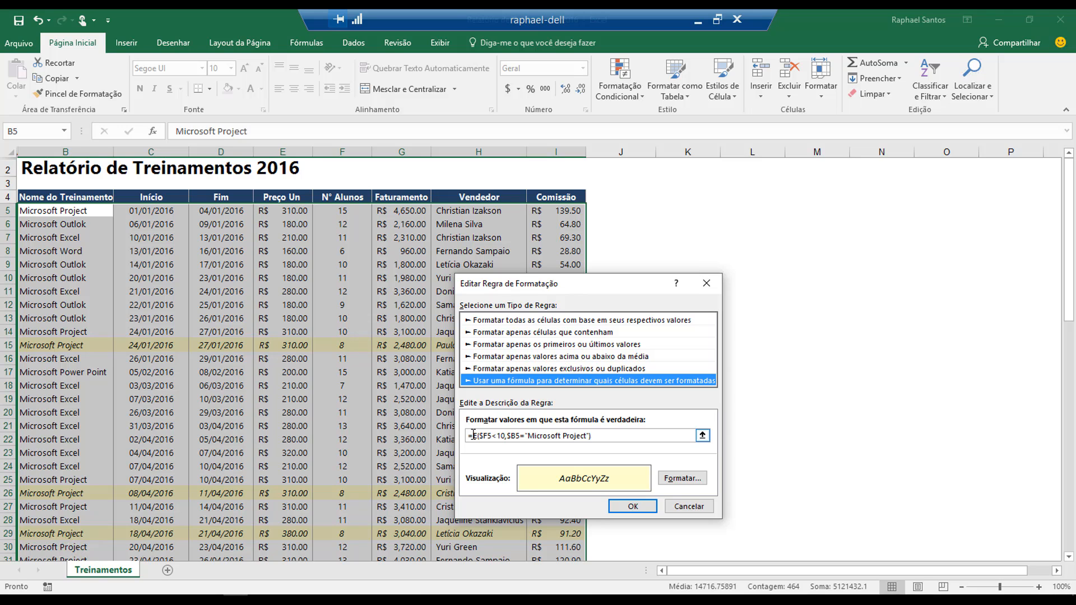
pyautogui.click(632, 507)
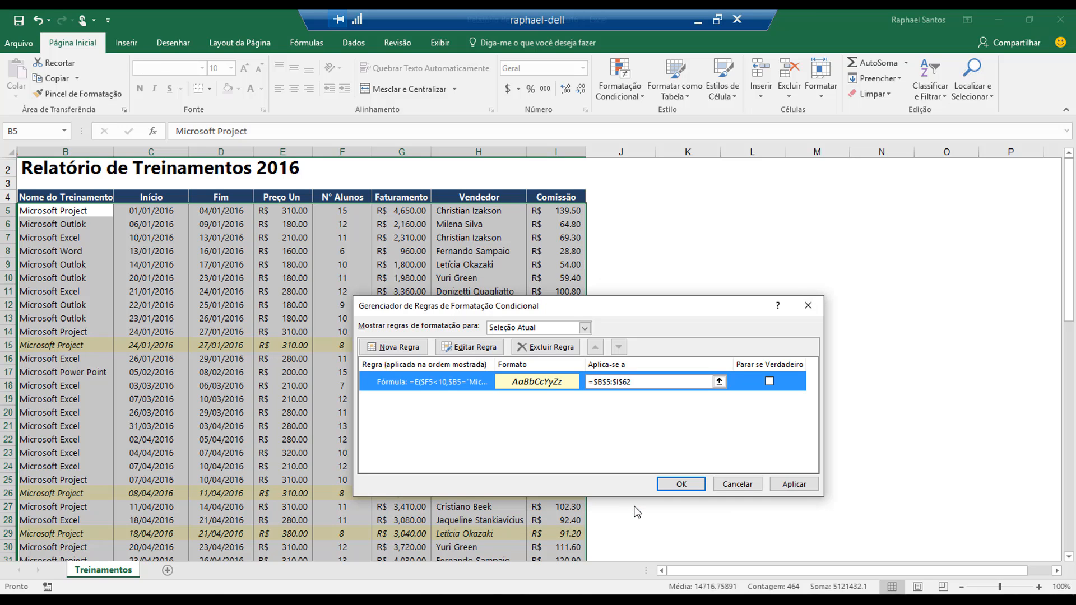
pyautogui.click(669, 488)
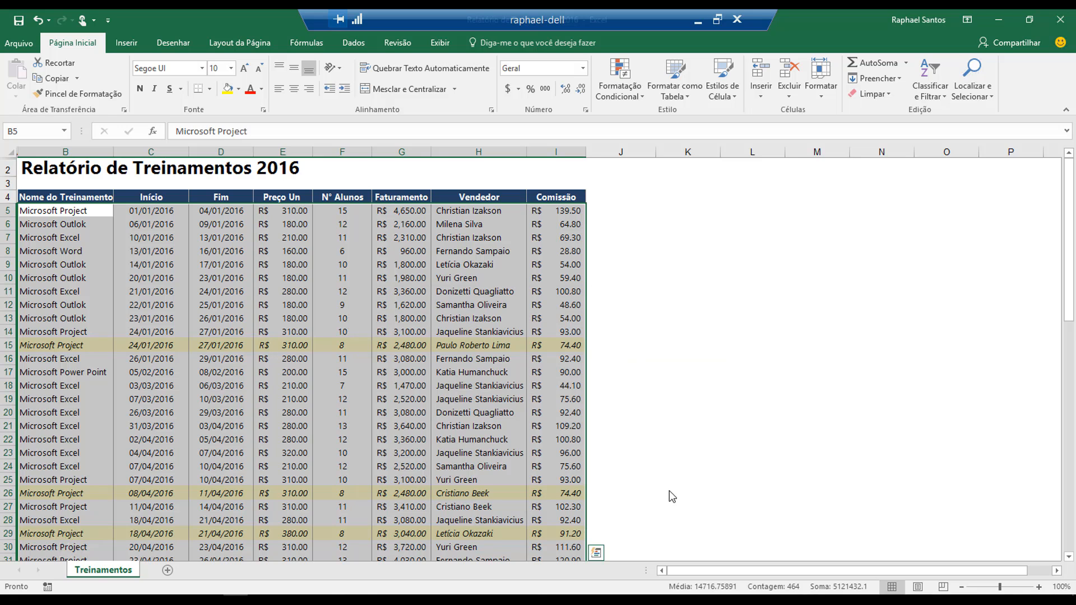